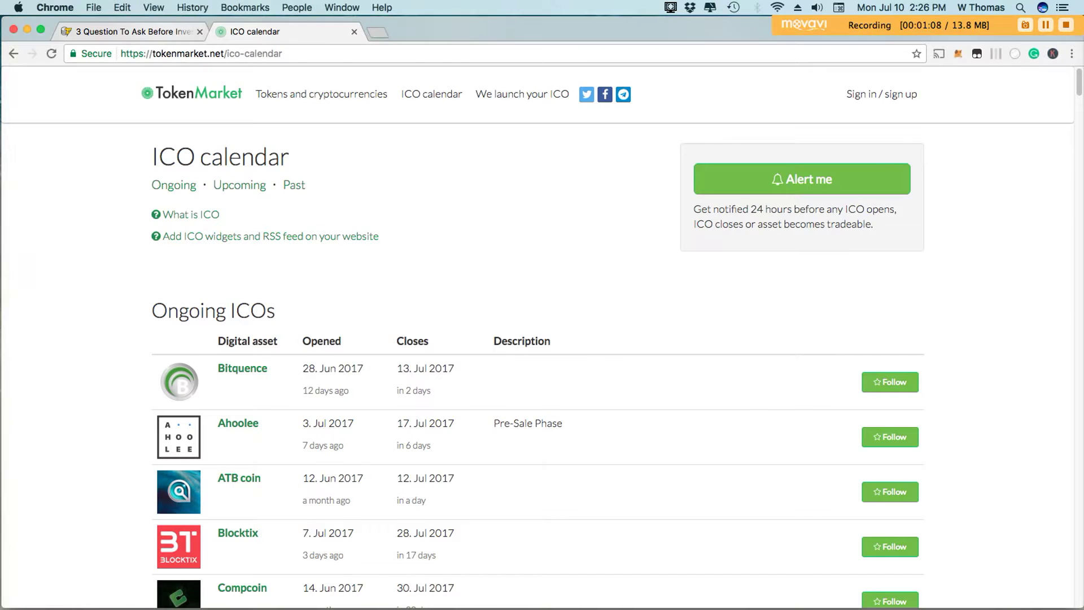
# - Switch to the Cointelegraph tab with '3 Question To Ask Before Investing In An ICO'
pyautogui.hotkey('ctrl', 'shift', 'Tab')
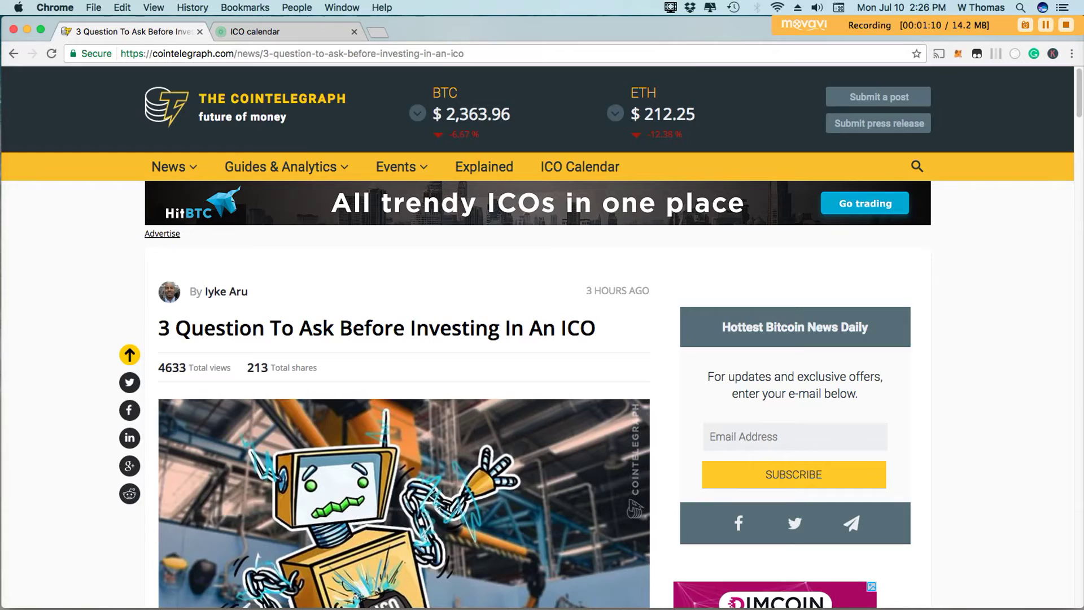
pyautogui.scroll(-3, 542, 339)
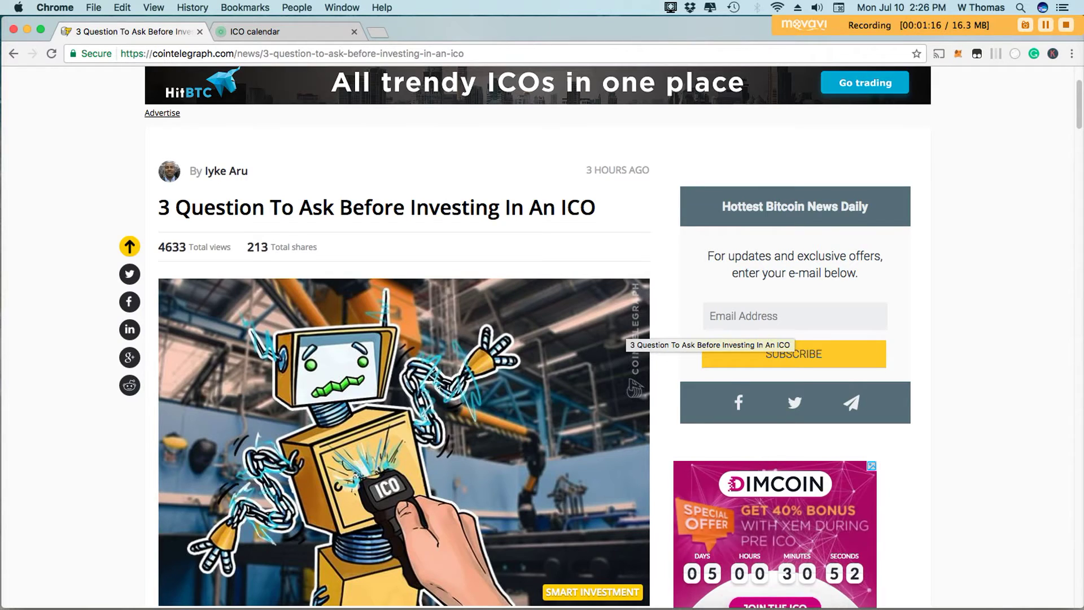
pyautogui.scroll(-3, 710, 334)
pyautogui.scroll(-3, 710, 333)
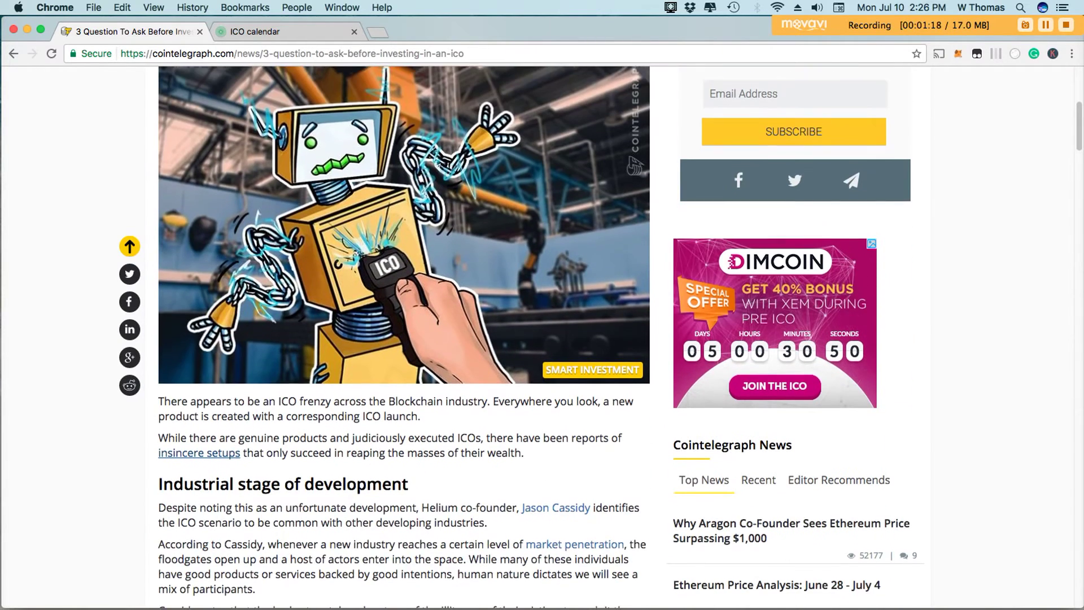
pyautogui.scroll(-2, 727, 181)
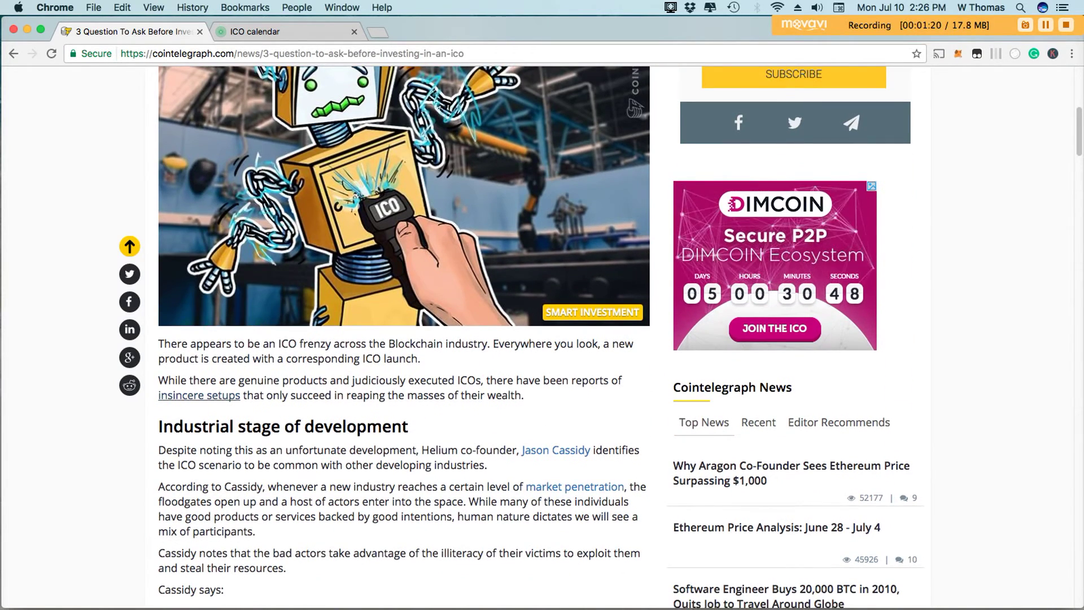
pyautogui.scroll(-1, 541, 339)
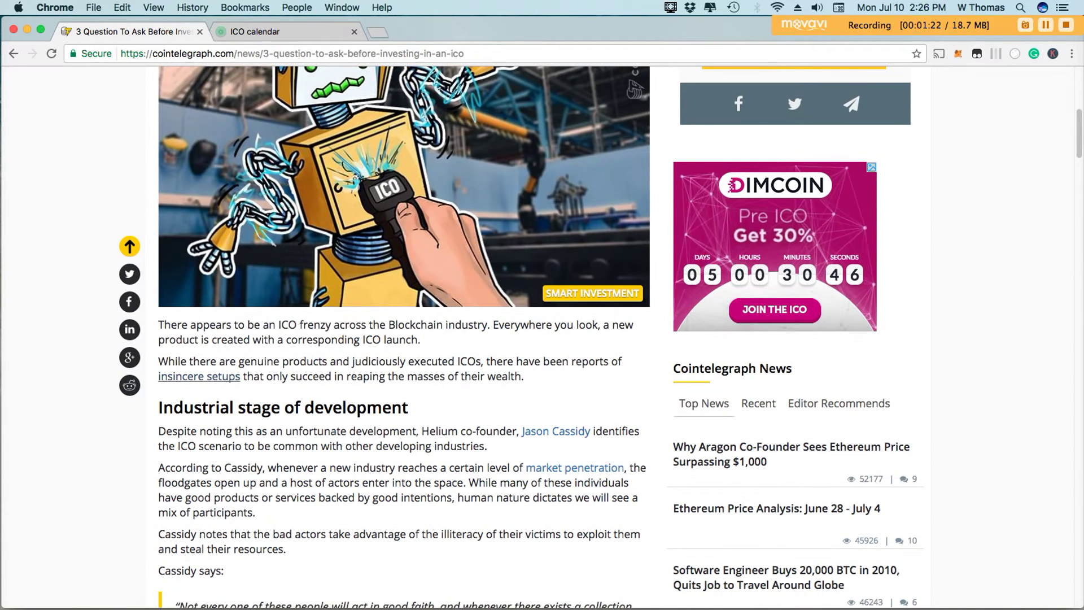
pyautogui.scroll(5, 634, 254)
pyautogui.scroll(5, 633, 255)
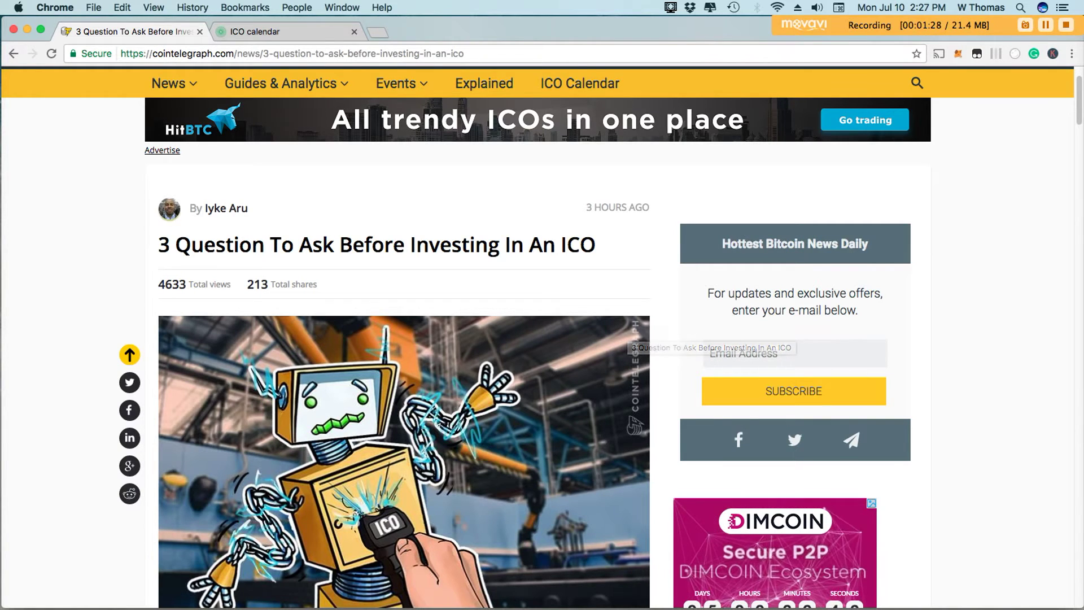
pyautogui.scroll(3, 542, 338)
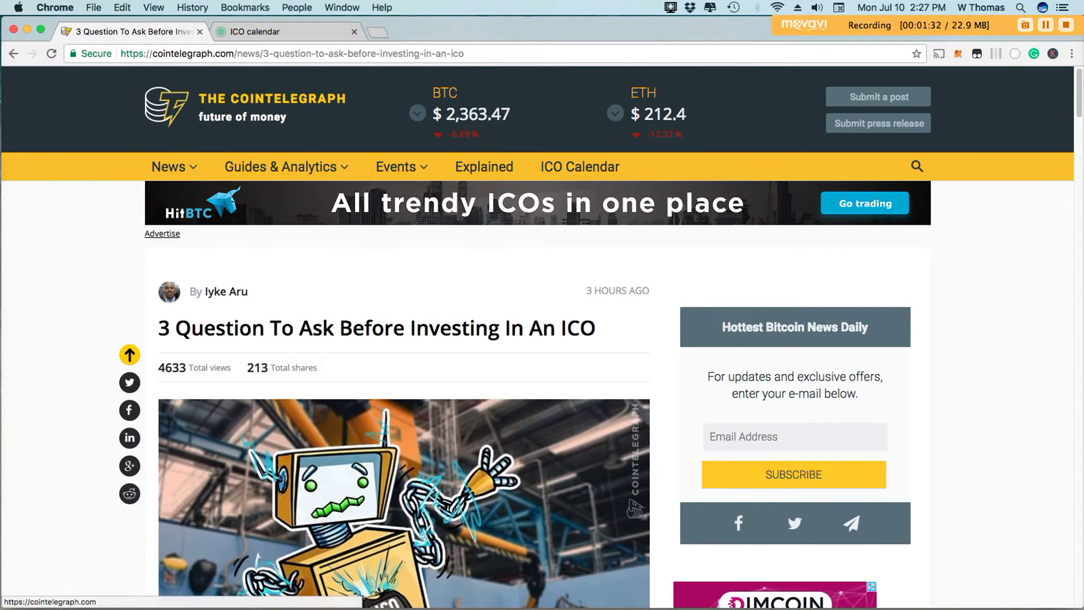
# - Return to the TokenMarket ICO calendar tab to view its Ongoing ICOs list
pyautogui.click(280, 32)
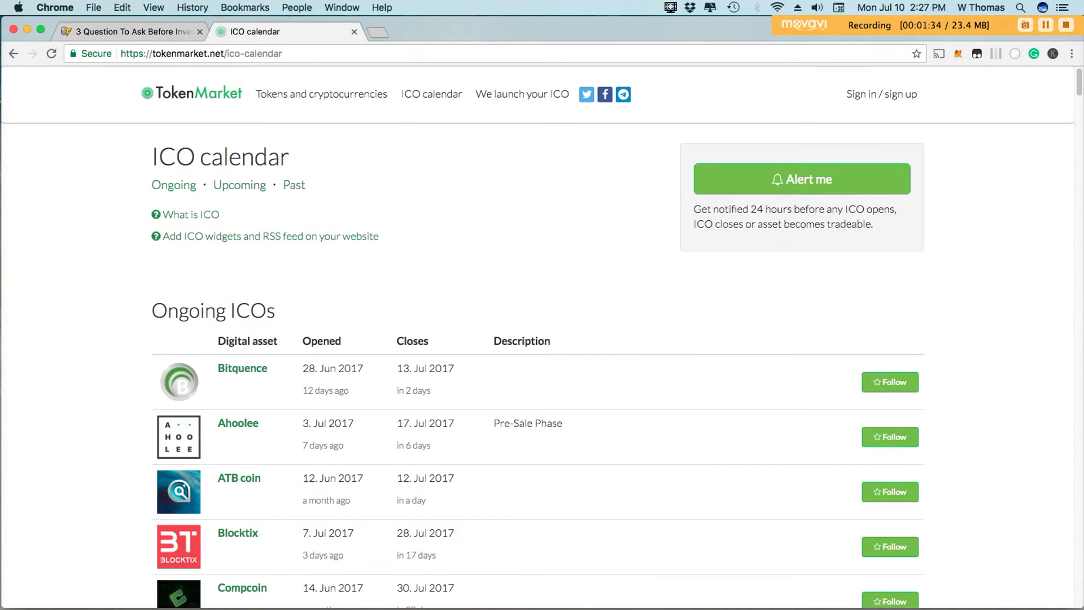
pyautogui.scroll(-3, 542, 339)
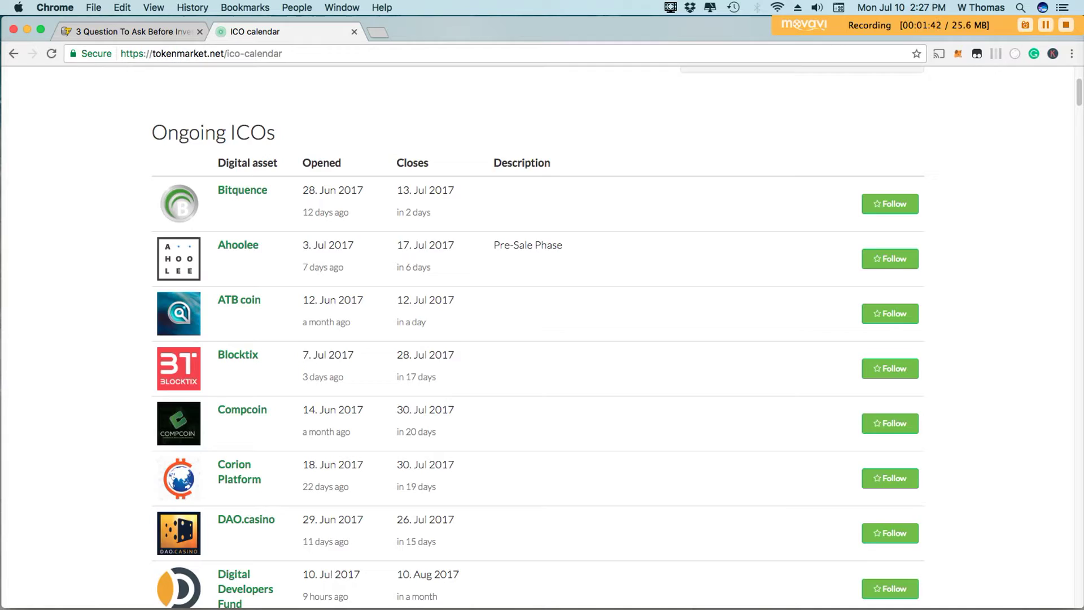
pyautogui.scroll(-3, 542, 339)
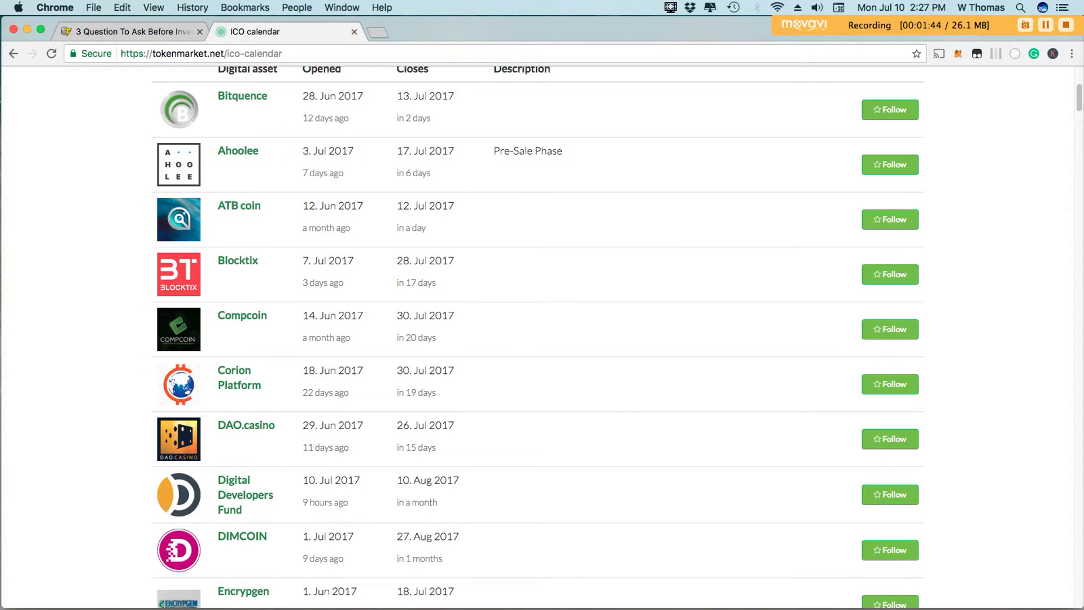
pyautogui.scroll(-1, 542, 339)
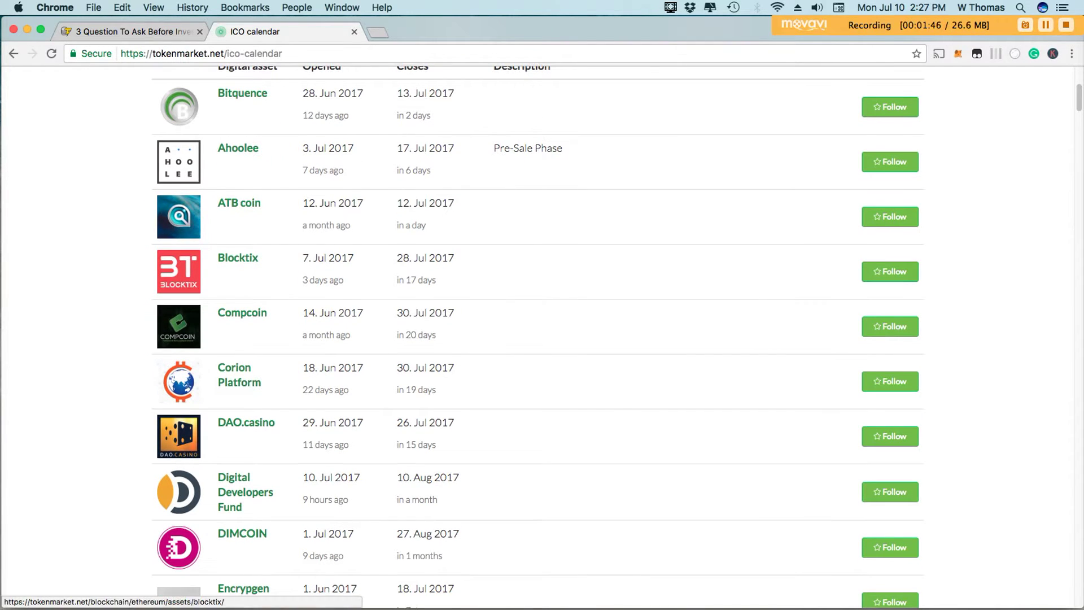
pyautogui.scroll(1, 542, 339)
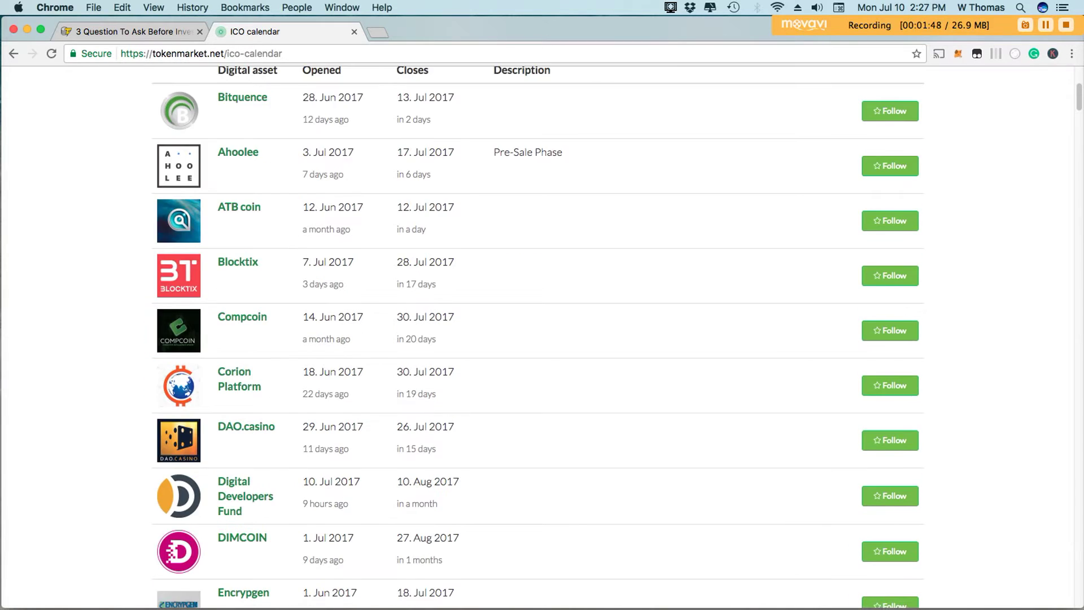
pyautogui.scroll(-1, 542, 339)
pyautogui.scroll(-2, 542, 339)
pyautogui.scroll(-2, 542, 339)
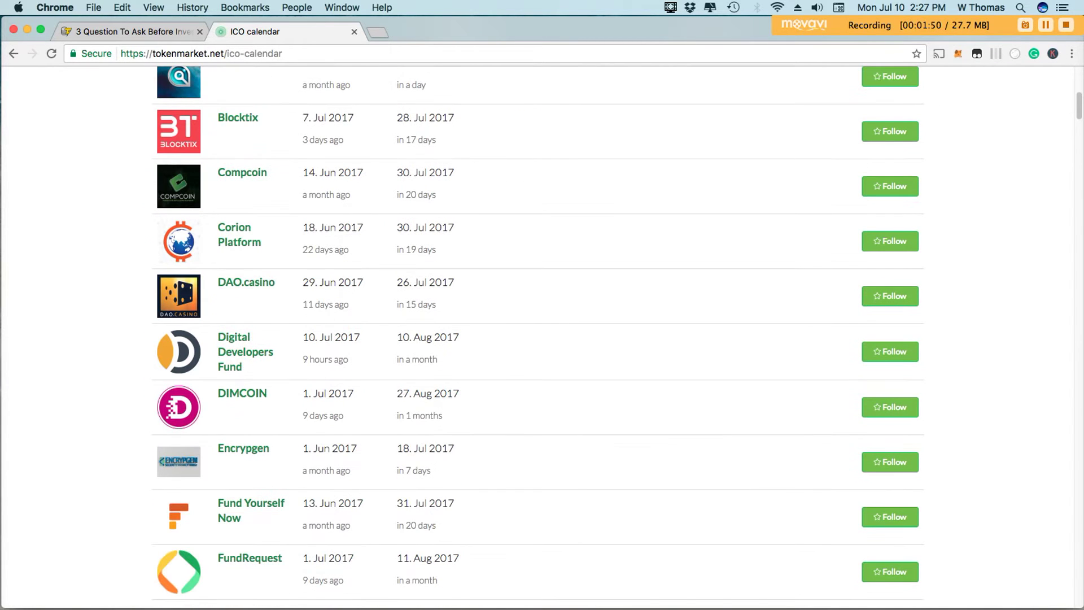
pyautogui.scroll(8, 542, 340)
pyautogui.scroll(3, 542, 338)
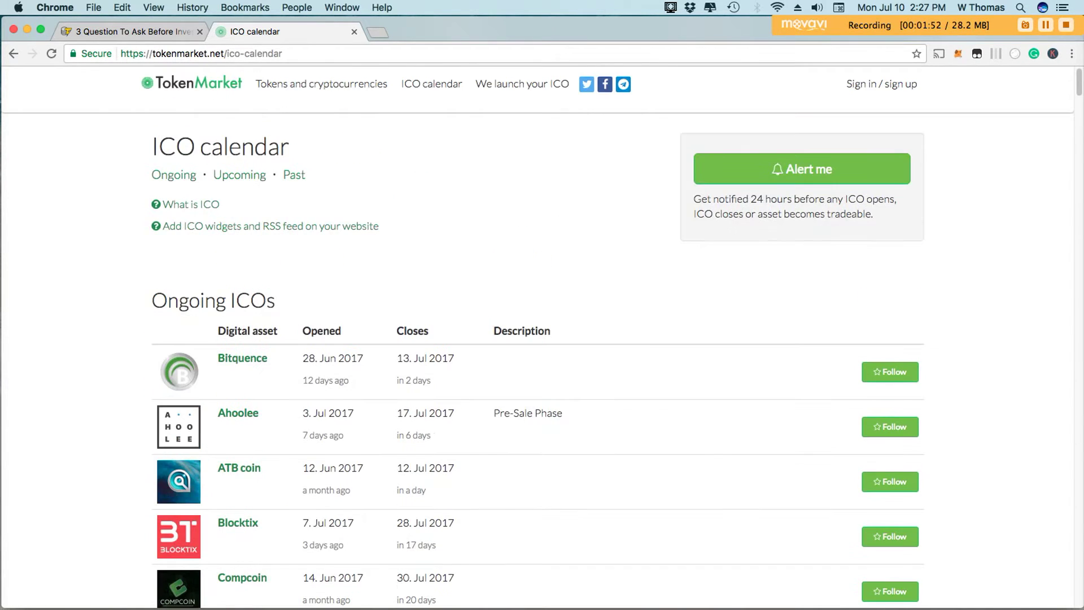
pyautogui.scroll(1, 542, 340)
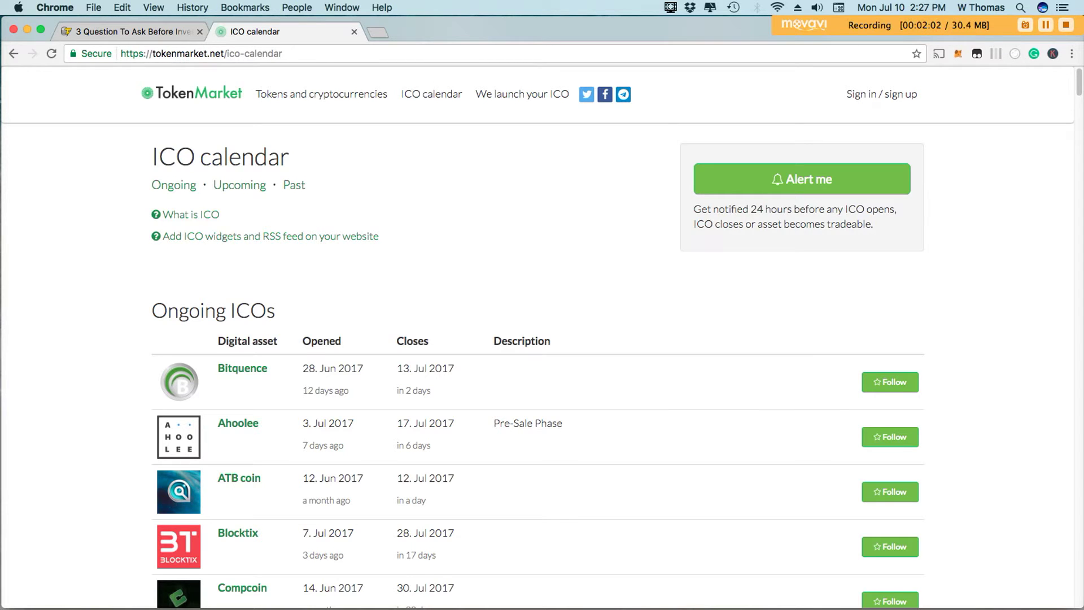
pyautogui.scroll(-3, 542, 339)
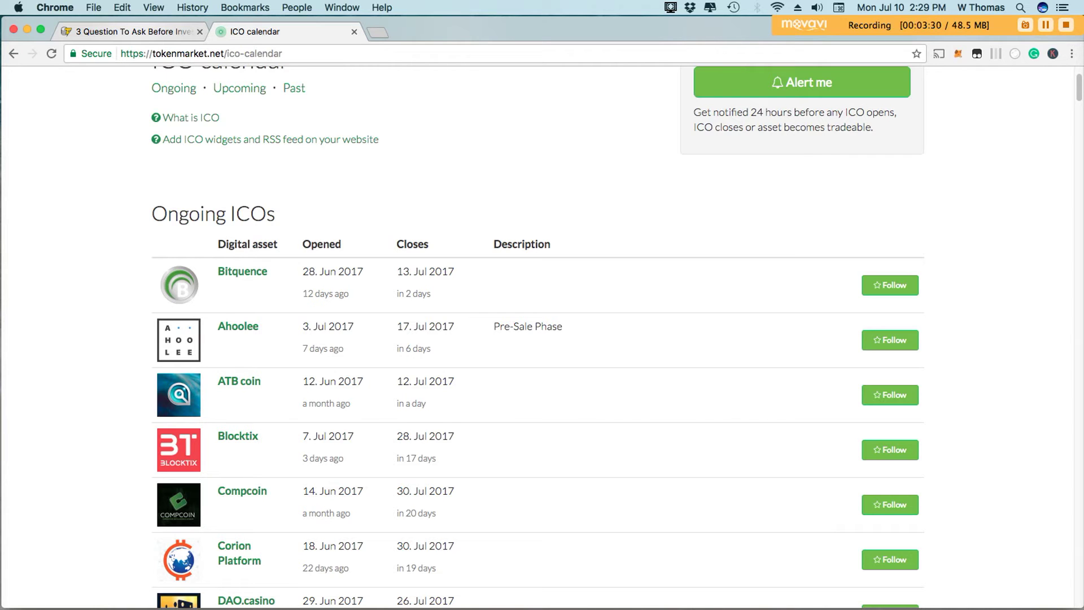
pyautogui.scroll(-3, 542, 339)
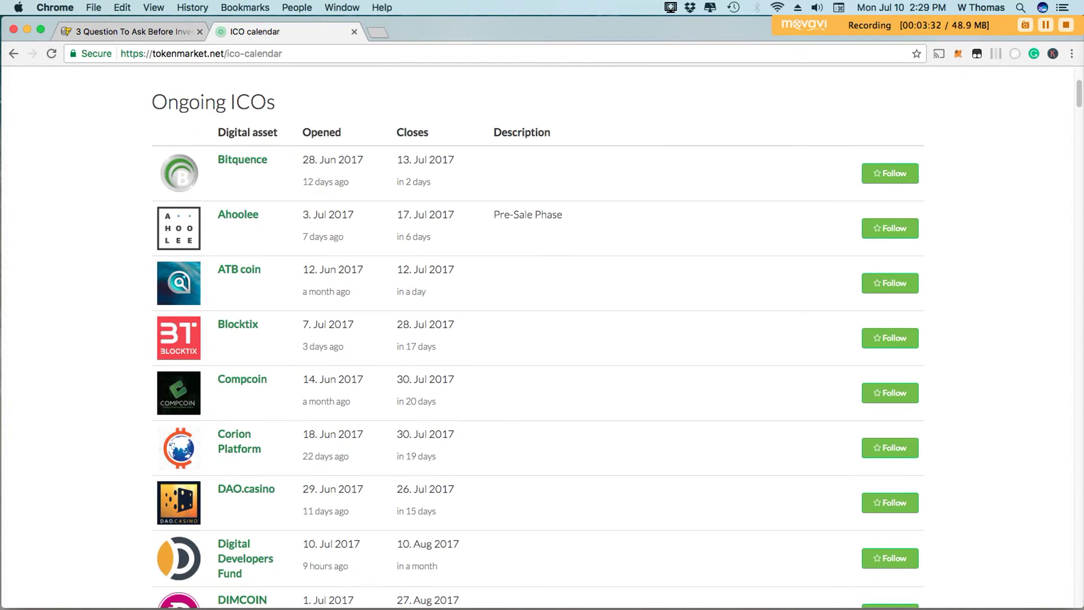
pyautogui.scroll(-3, 543, 339)
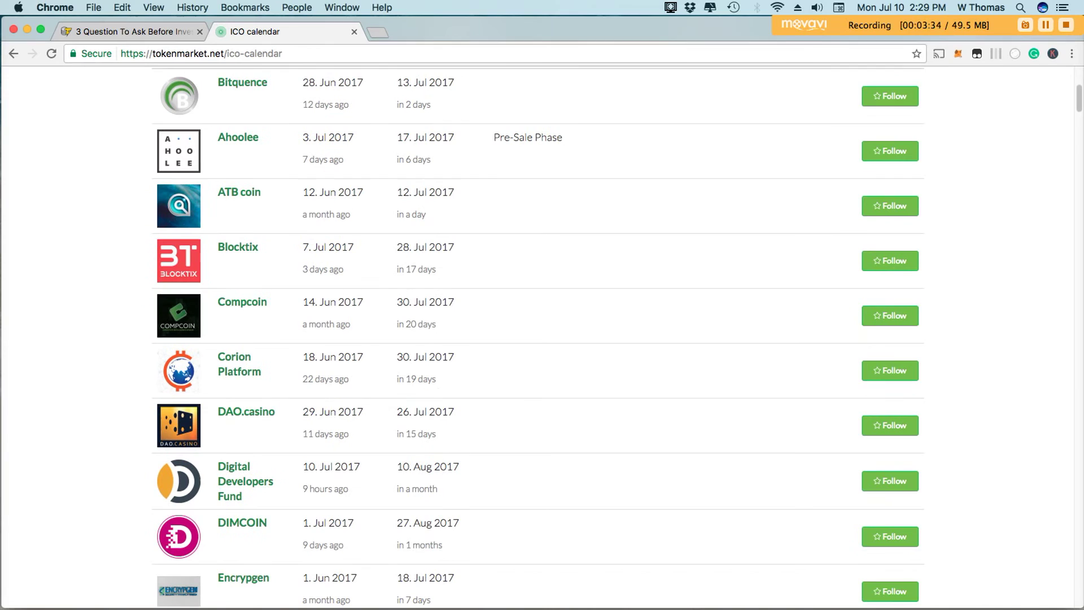
pyautogui.scroll(-1, 543, 338)
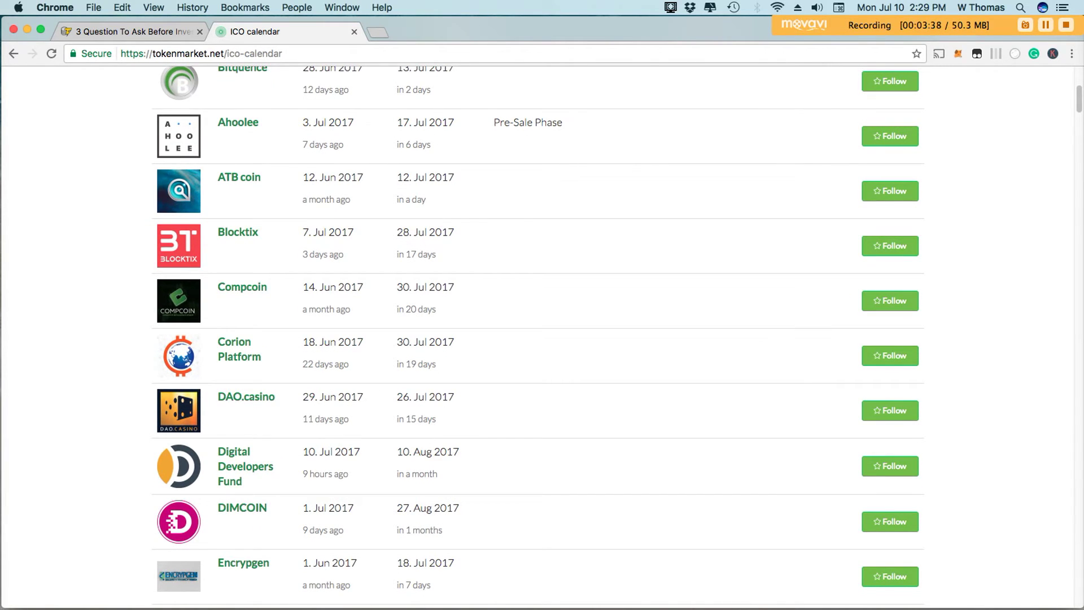
pyautogui.scroll(10, 542, 339)
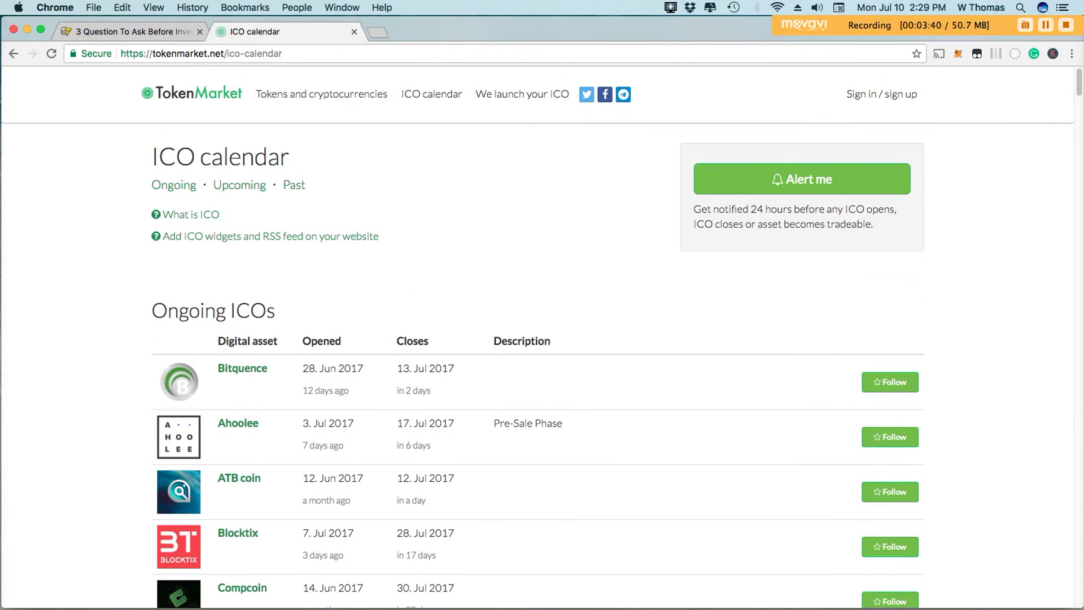